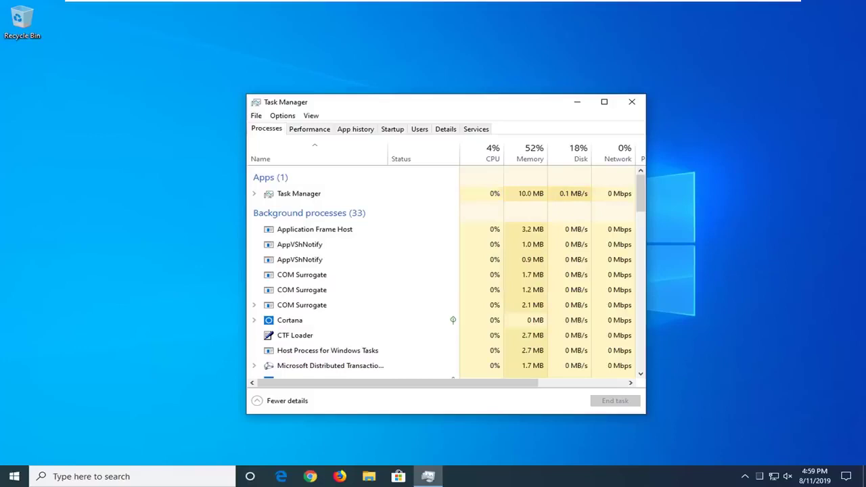
- Switch Task Manager to its Services tab and open the full Services console
click(475, 129)
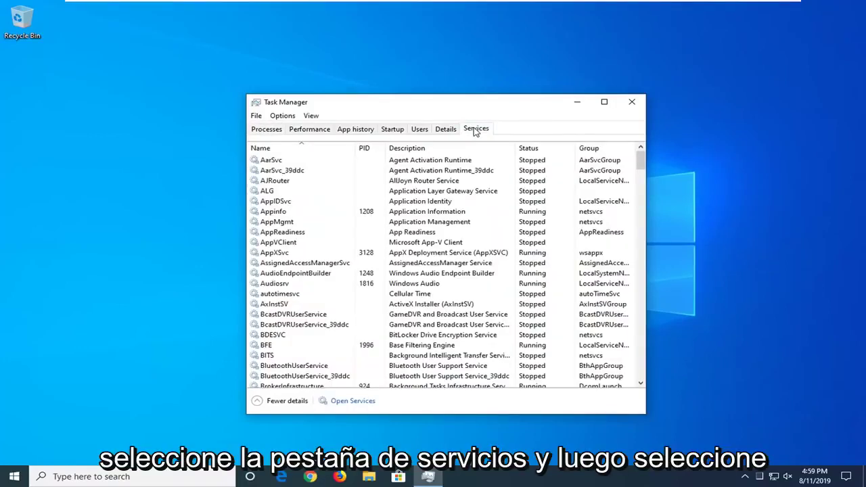
click(352, 401)
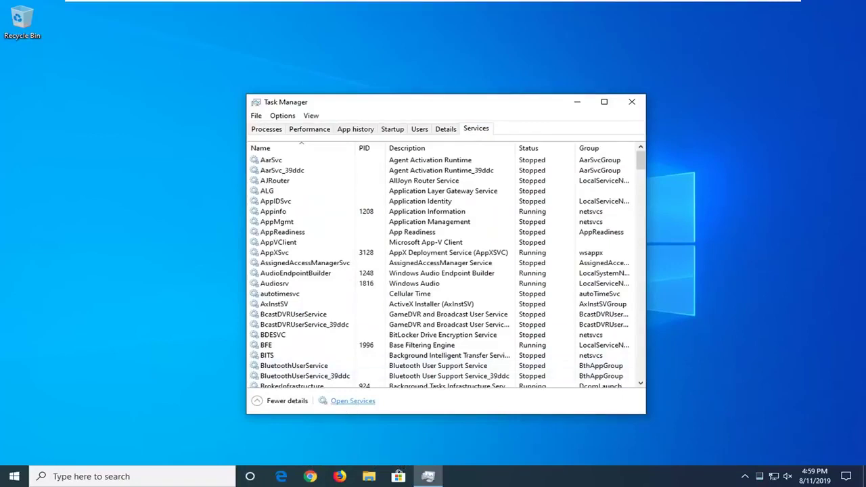
click(352, 400)
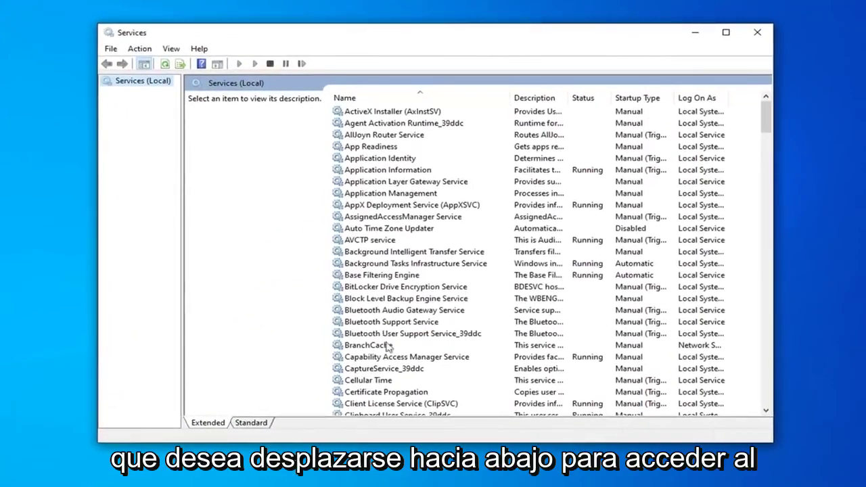
- Find the Windows Search service in the list and open its properties
scroll(386, 348, down, 20)
scroll(415, 304, down, 14)
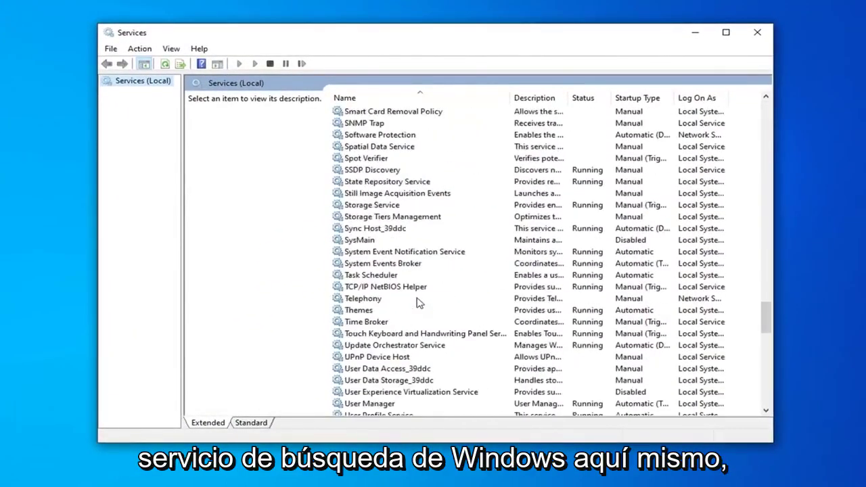
scroll(417, 300, down, 20)
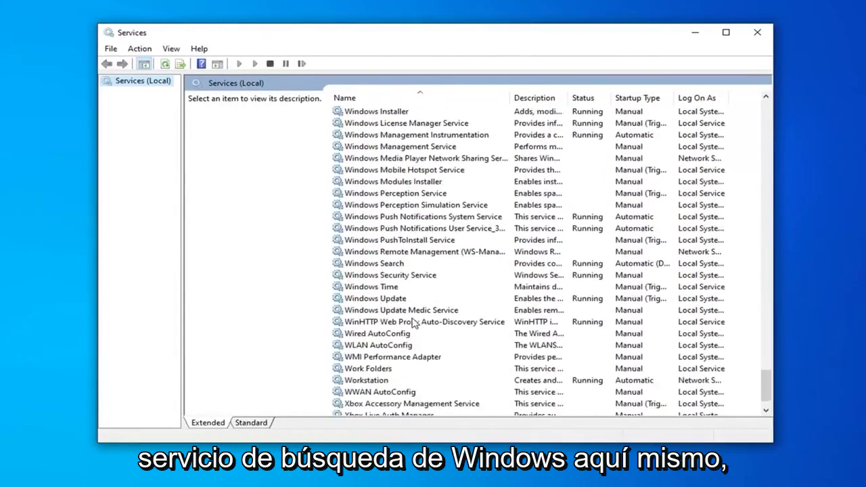
click(384, 263)
double_click(386, 264)
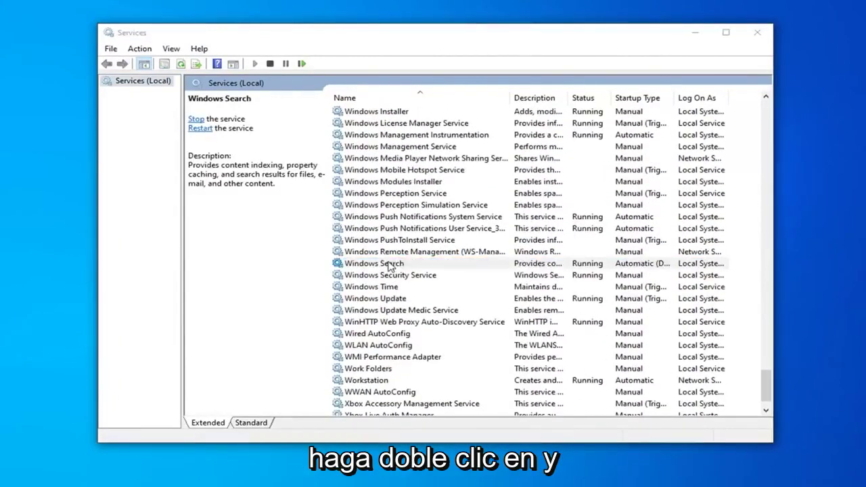
- Set Windows Search startup type to Automatic (Delayed Start), apply and confirm
click(414, 229)
click(392, 247)
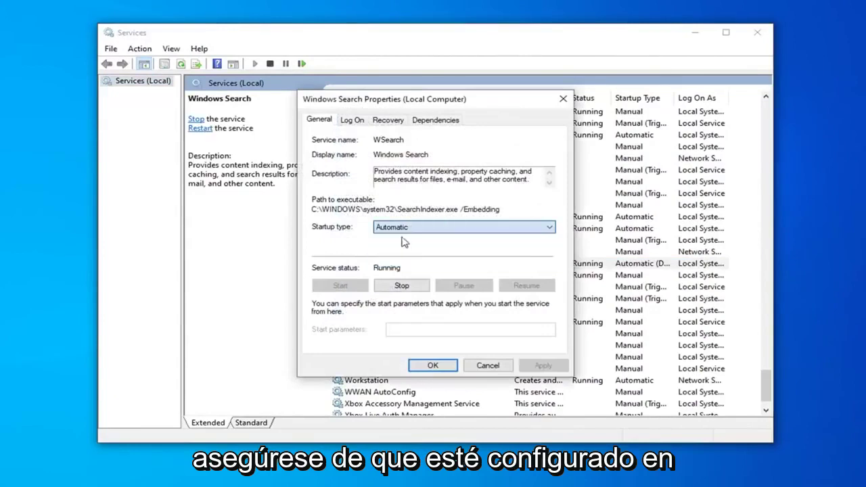
click(404, 229)
click(404, 239)
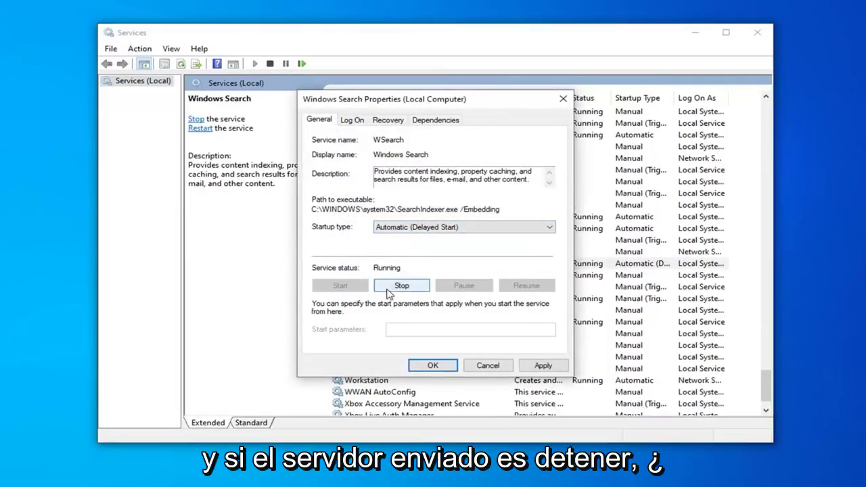
click(545, 365)
click(433, 366)
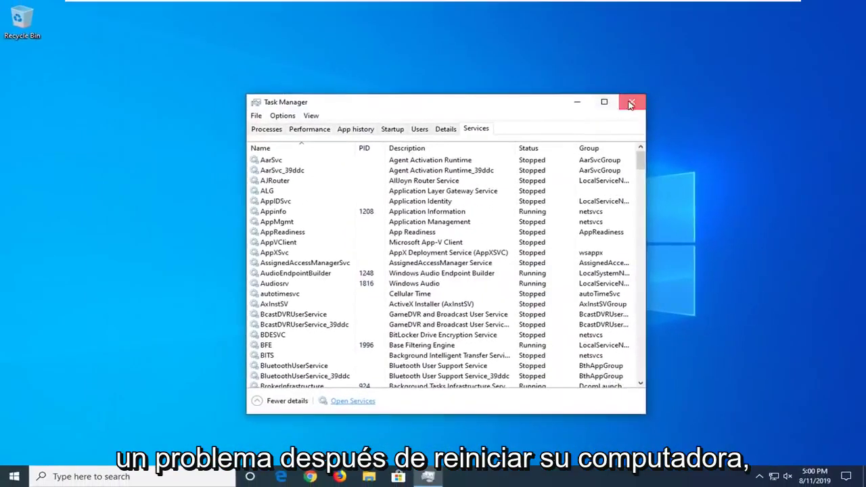
- Close Task Manager and reach Control Panel through File Explorer's address bar
click(630, 103)
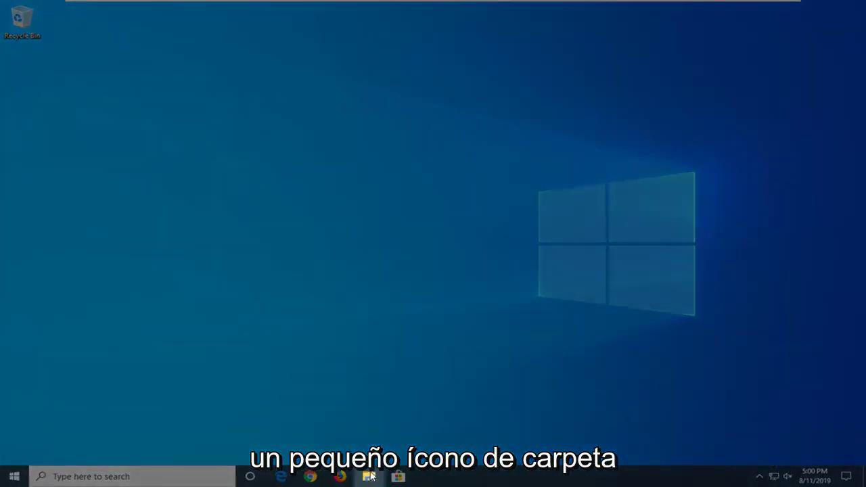
click(371, 477)
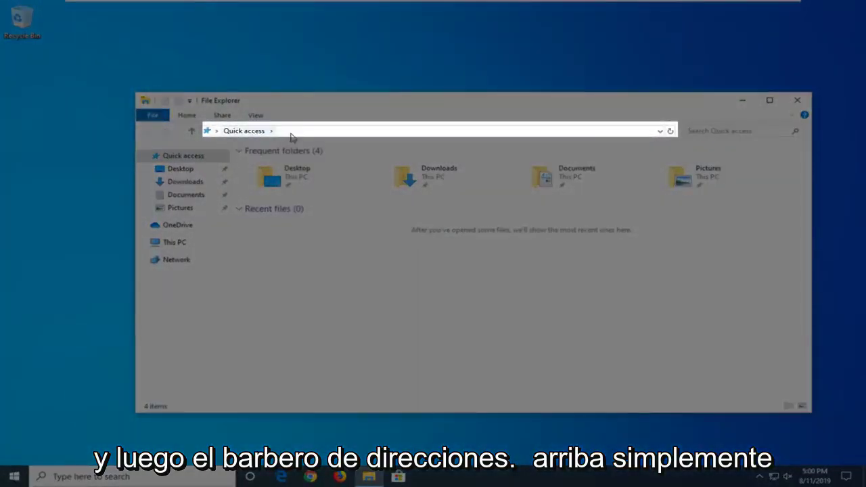
click(291, 132)
key(BackSpace)
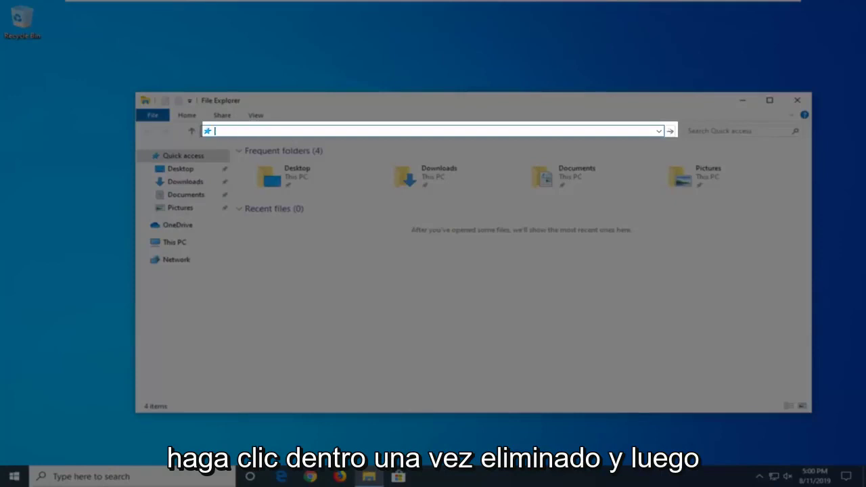
text(Con)
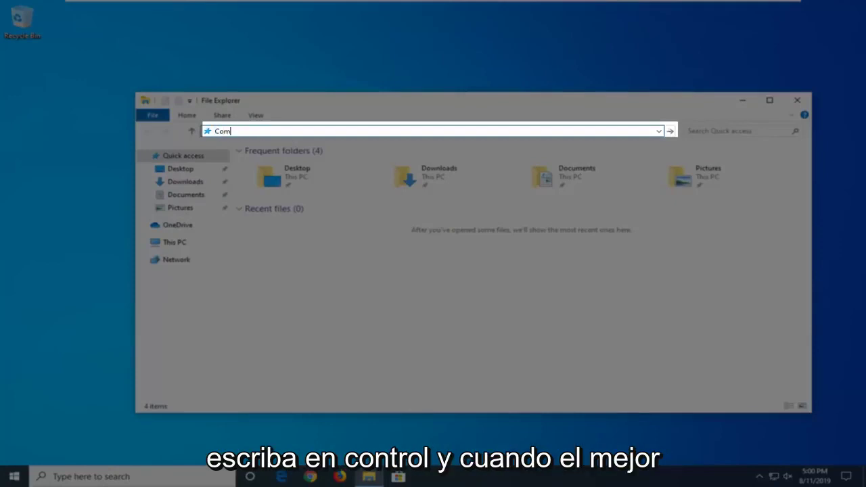
text(trol)
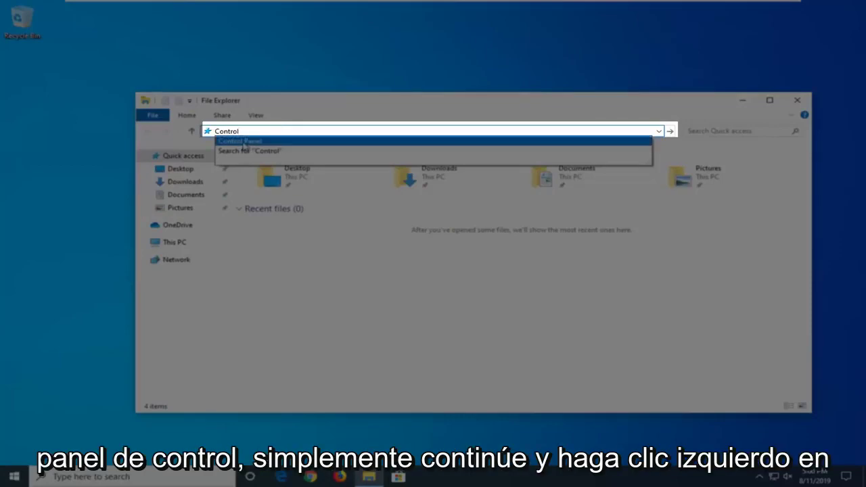
click(243, 143)
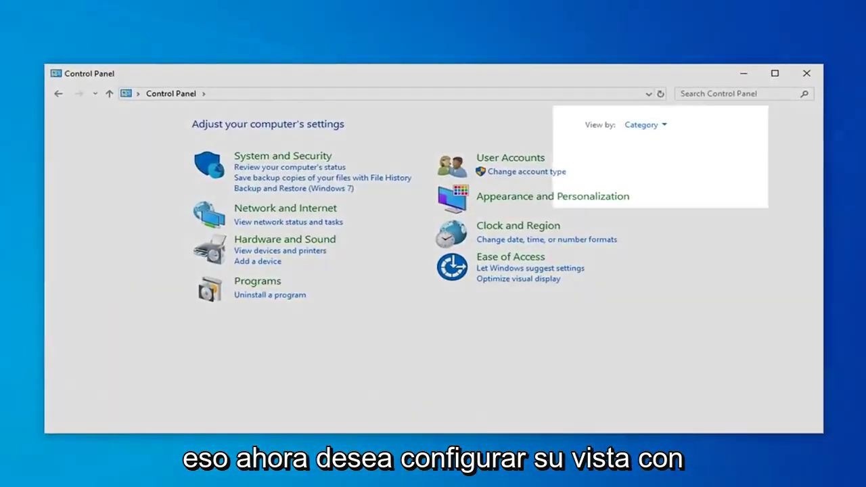
- View Control Panel as large icons, open Indexing Options and centre its dialog
click(646, 126)
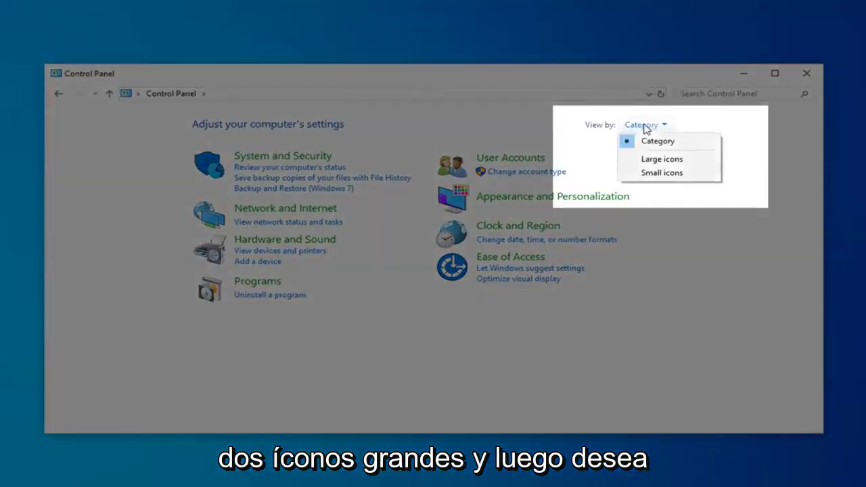
click(660, 160)
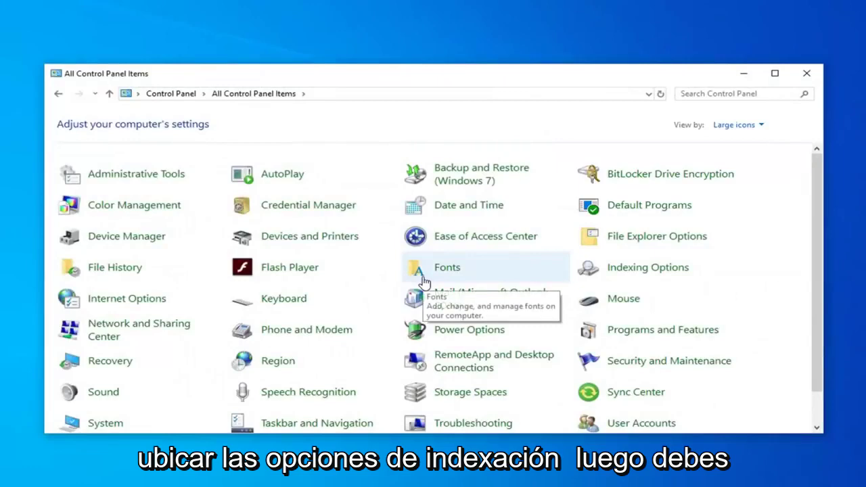
click(649, 270)
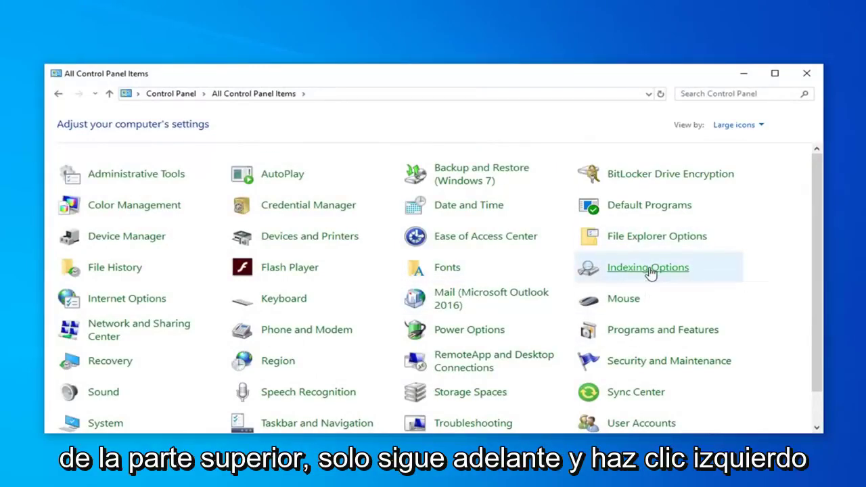
drag(251, 121, 376, 87)
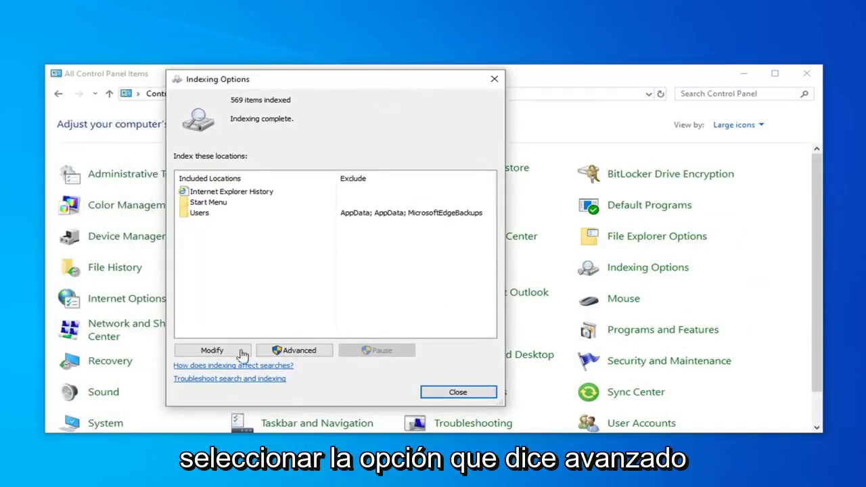
- Rebuild the search index from Advanced settings, closing Indexing Options once complete
click(295, 352)
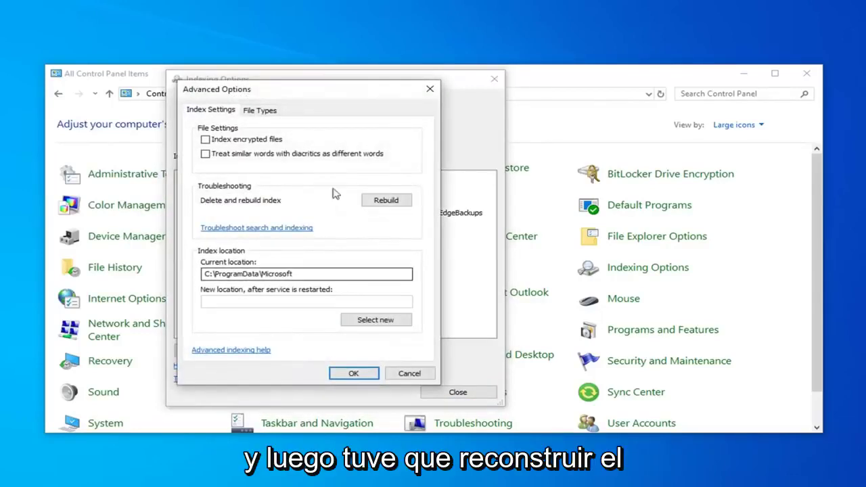
click(385, 201)
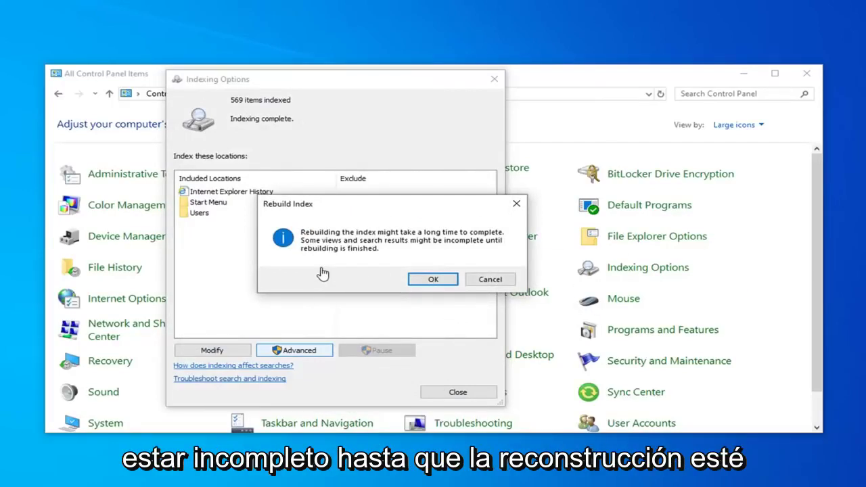
click(431, 280)
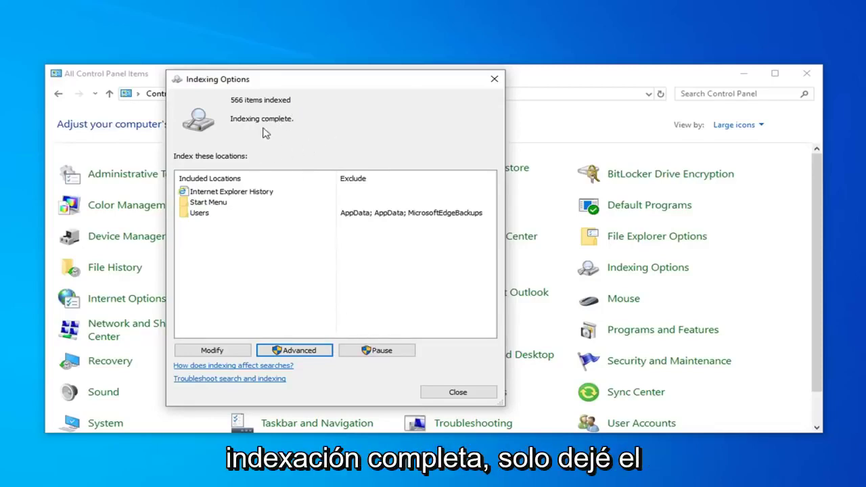
click(443, 396)
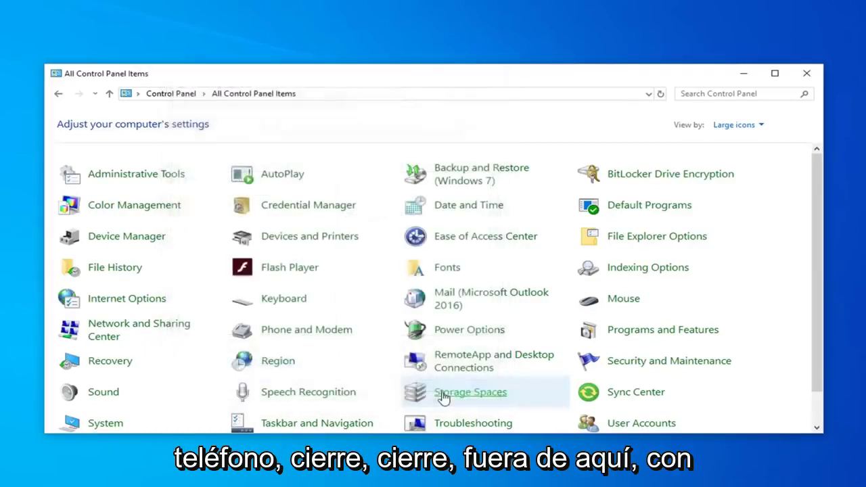
- Close Control Panel and launch Windows PowerShell (Admin), approving the UAC prompt
click(807, 73)
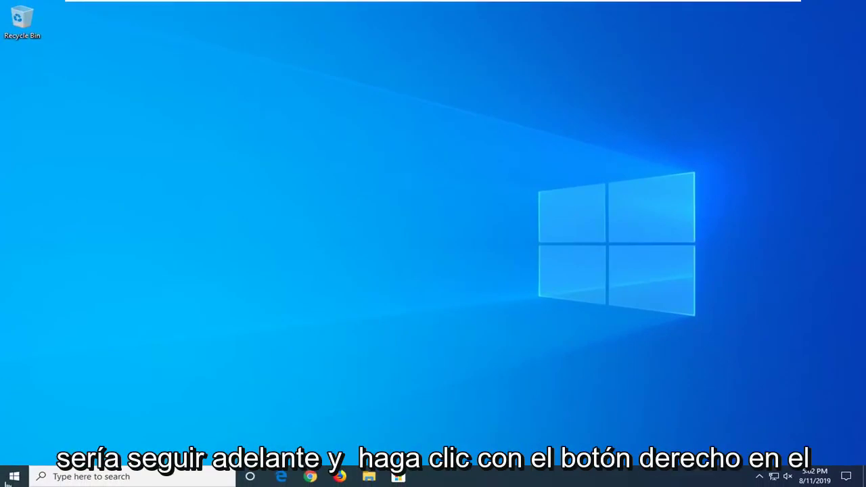
right_click(7, 479)
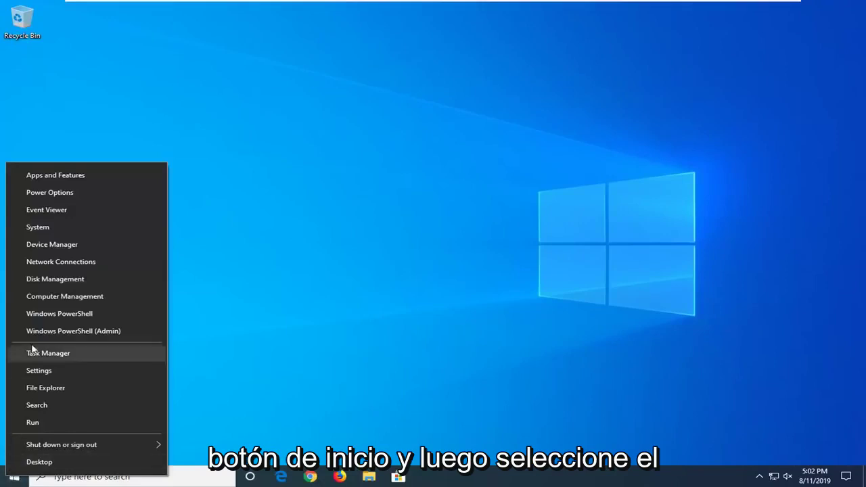
click(107, 332)
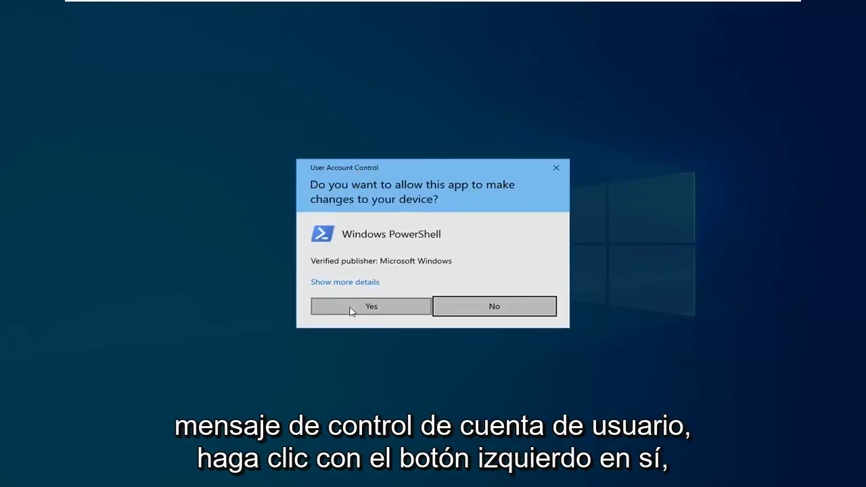
click(351, 309)
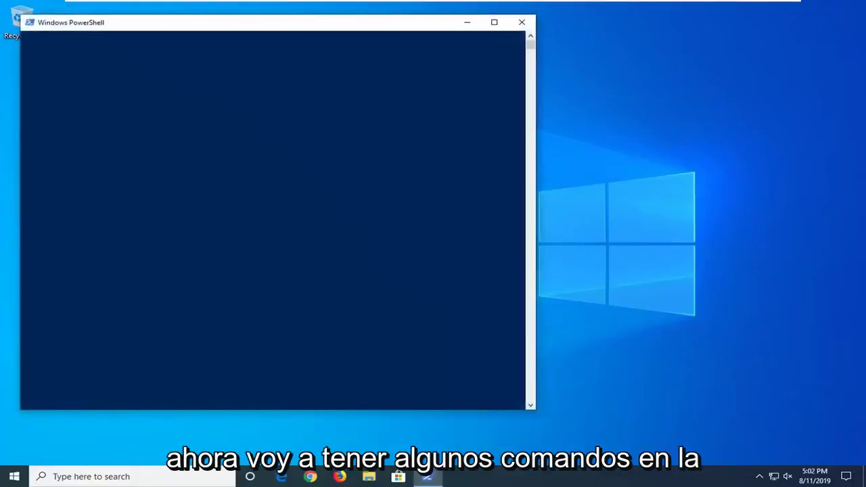
- Paste and run 'PowerShell -ExecutionPolicy Unrestricted' in the admin console
drag(276, 27, 407, 52)
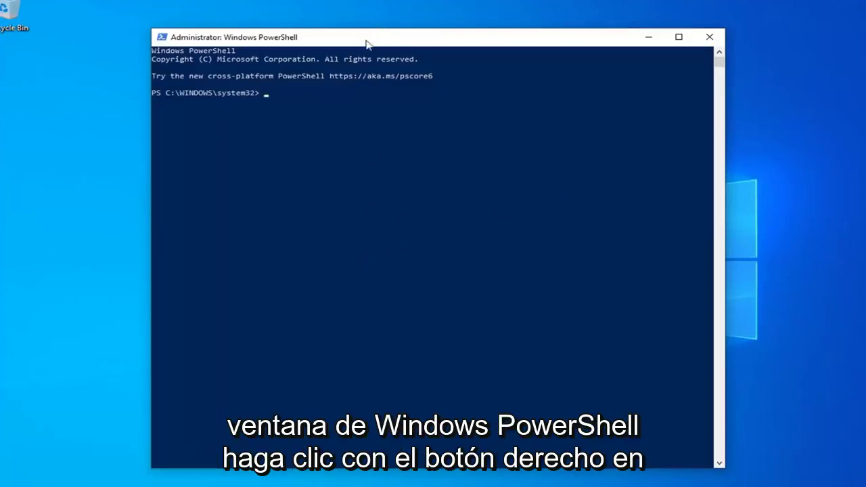
right_click(475, 38)
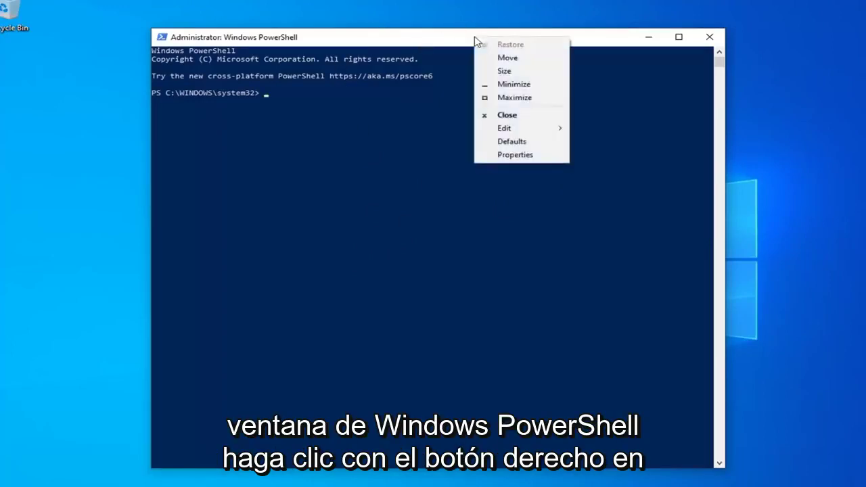
mouse_move(516, 129)
click(589, 152)
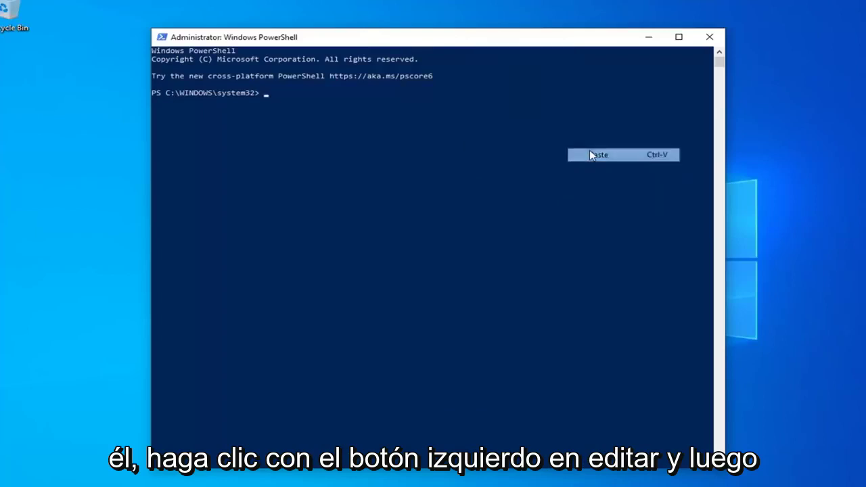
key(Return)
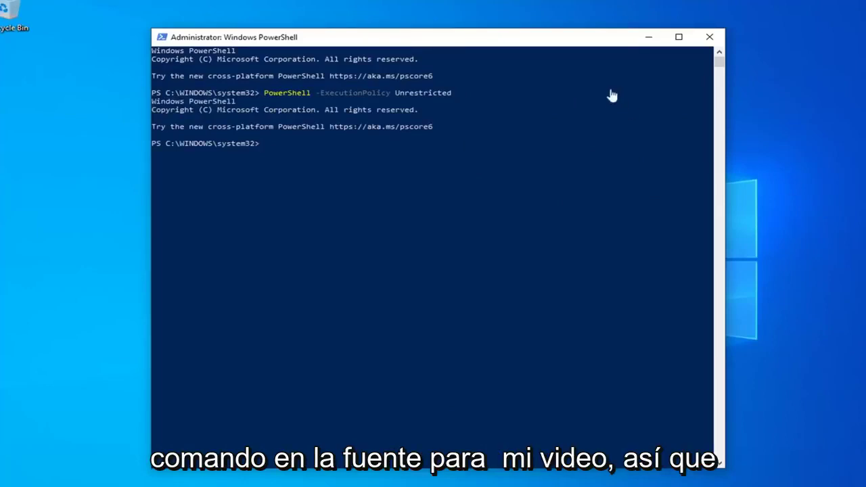
- Paste and run the Get-AppXPackage command that re-registers all system apps
right_click(377, 38)
mouse_move(467, 128)
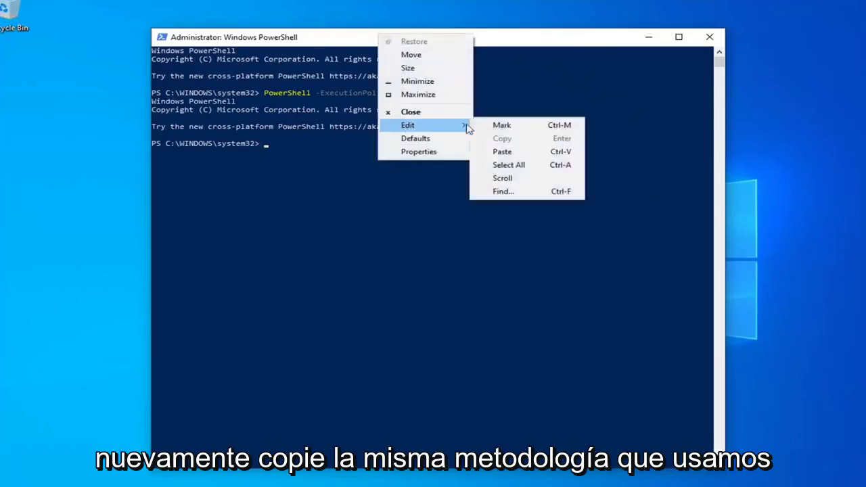
click(501, 151)
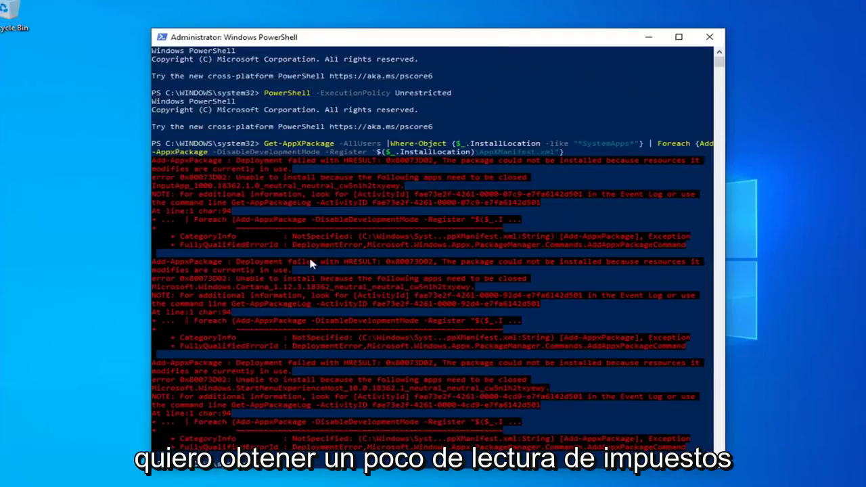
scroll(412, 64, down, 3)
- Paste the $manifest Add-AppxPackage command to re-register the Microsoft Store
scroll(400, 209, up, 3)
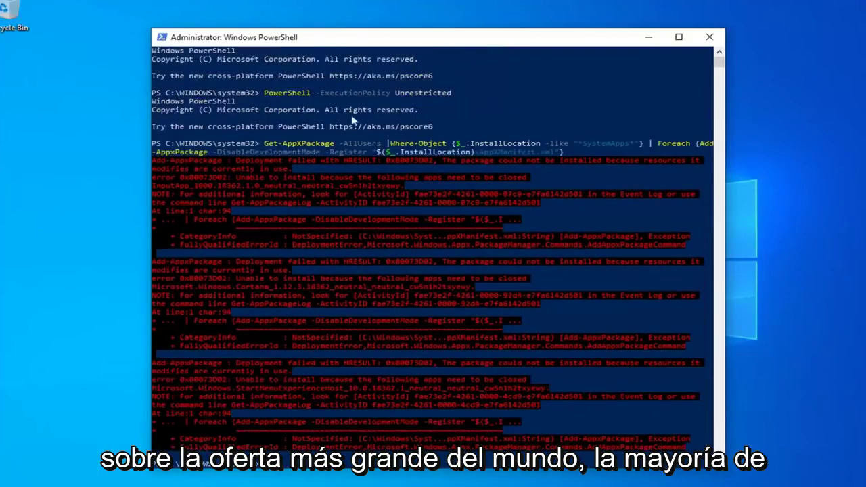
scroll(351, 115, down, 2)
right_click(317, 162)
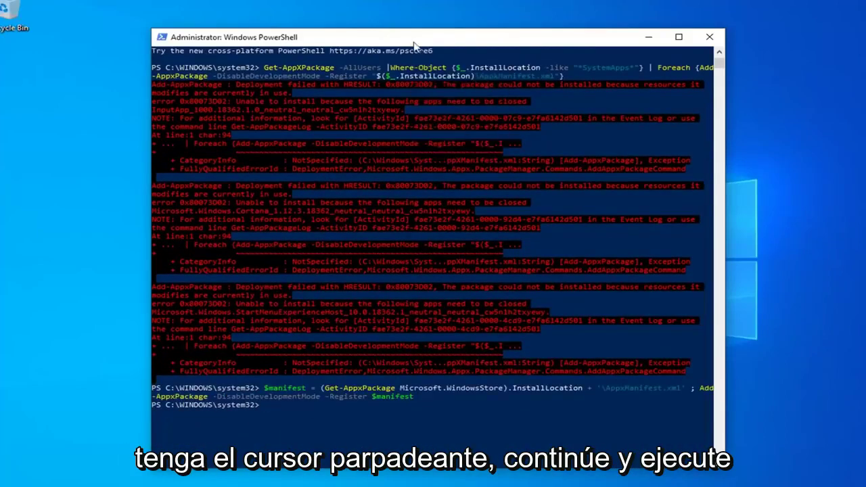
- Run C:\Windows\System32\ctfmon.exe, then close the PowerShell window
right_click(414, 44)
mouse_move(450, 130)
click(541, 158)
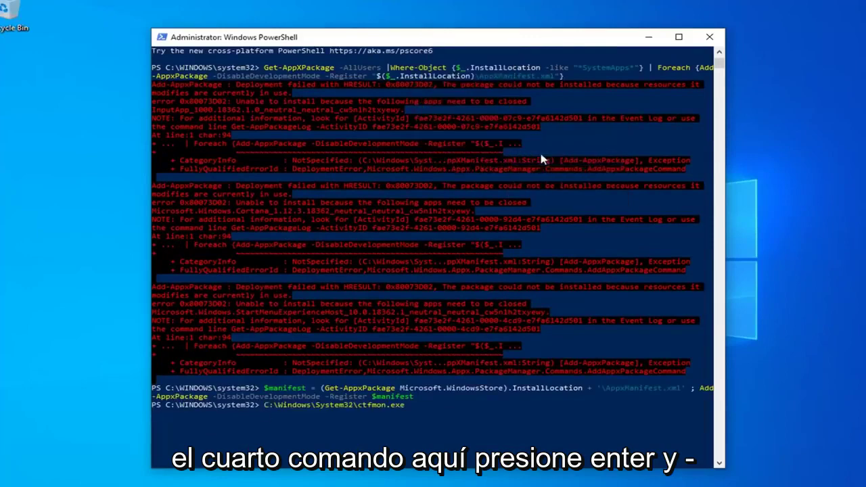
key(Return)
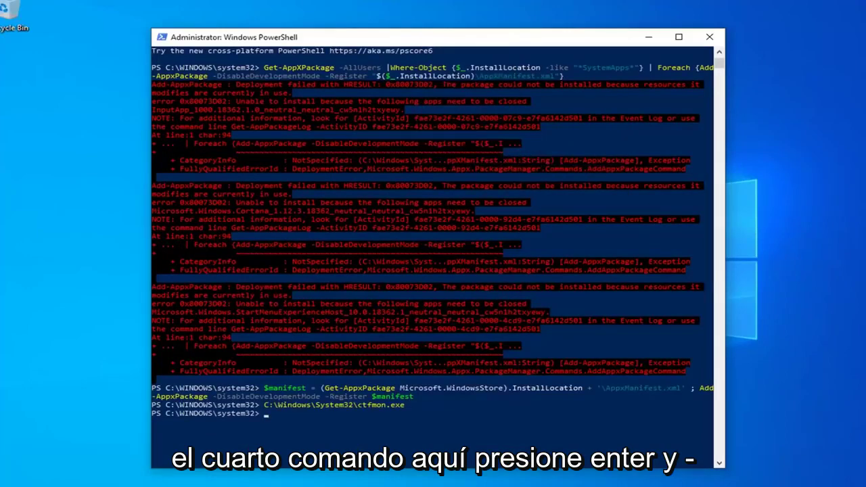
click(710, 37)
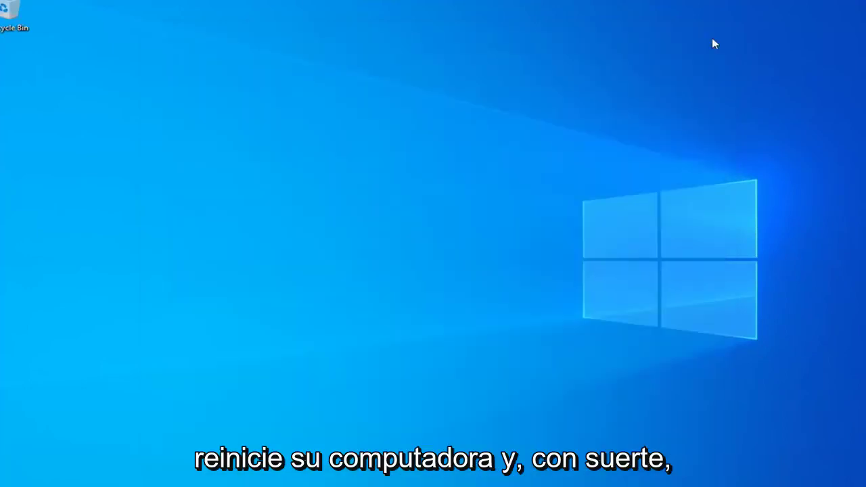